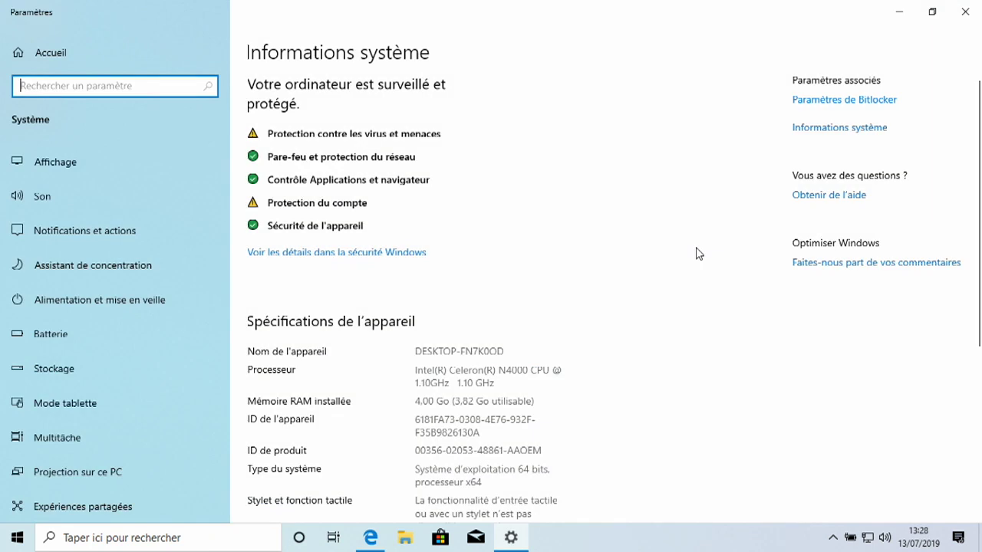
Step: Review the device and Windows specifications on the system information page, and minimize the Settings window
{"action": "scroll", "coordinate": [546, 222], "scroll_direction": "down", "scroll_amount": 3}
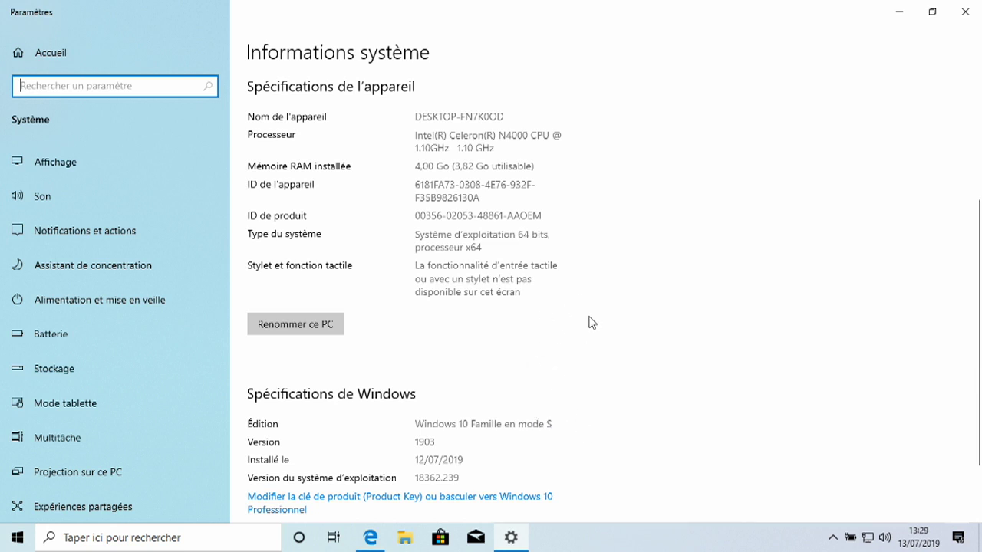
{"action": "left_click", "coordinate": [899, 11]}
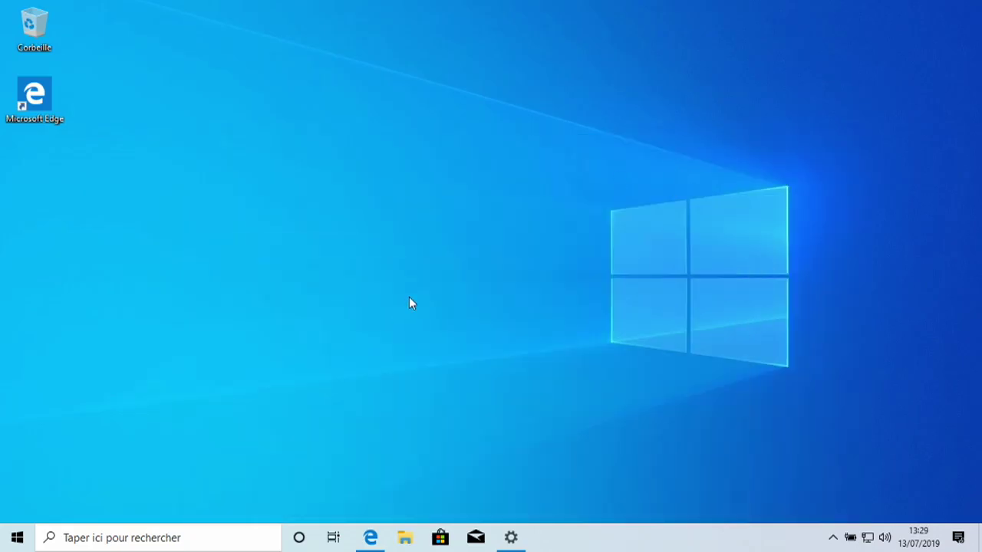
Step: Try to run the 7z1512-x64 installer from the Indispensables folder on local disk C:, and dismiss the security dialog
{"action": "key", "text": "super+e"}
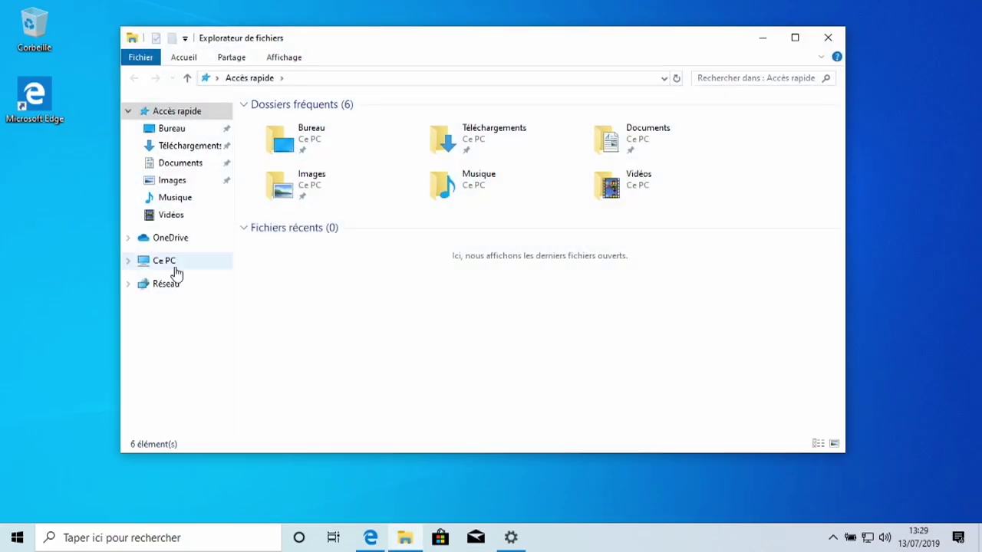
{"action": "left_click", "coordinate": [171, 265]}
{"action": "double_click", "coordinate": [335, 271]}
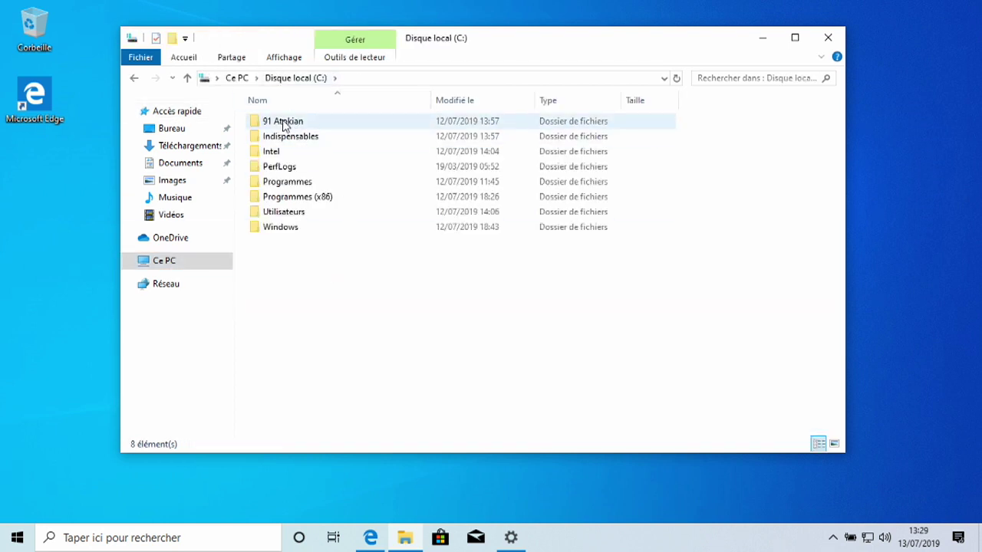
{"action": "double_click", "coordinate": [291, 137]}
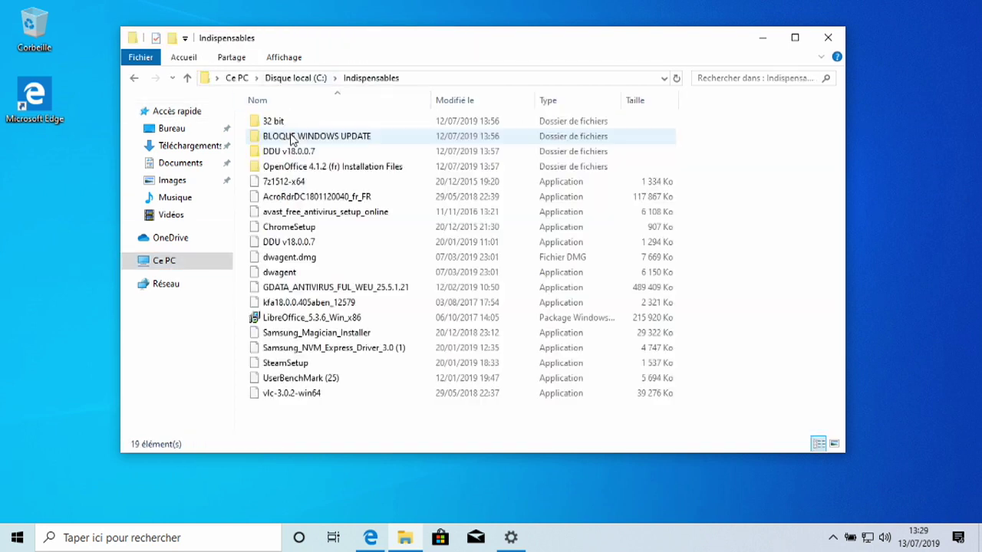
{"action": "double_click", "coordinate": [270, 182]}
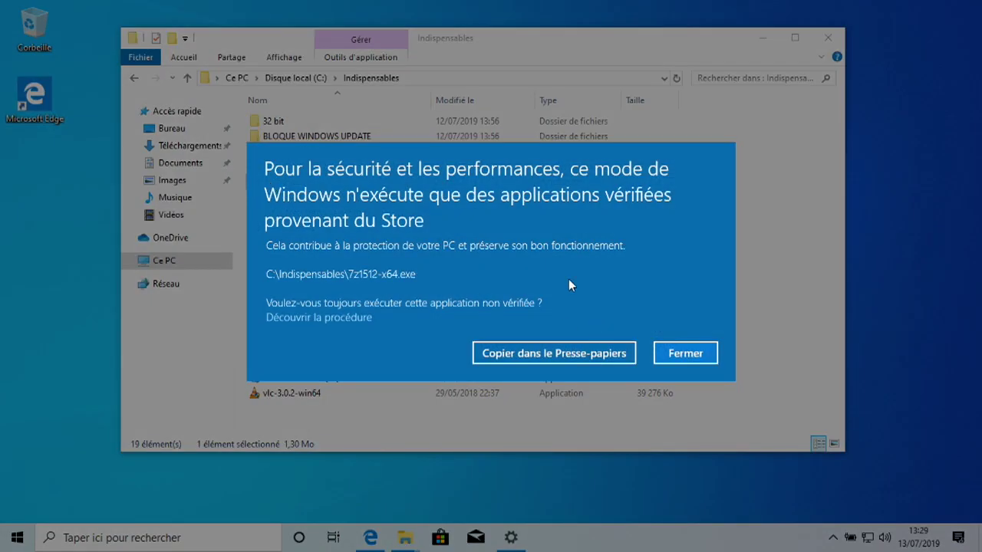
{"action": "left_click", "coordinate": [679, 352]}
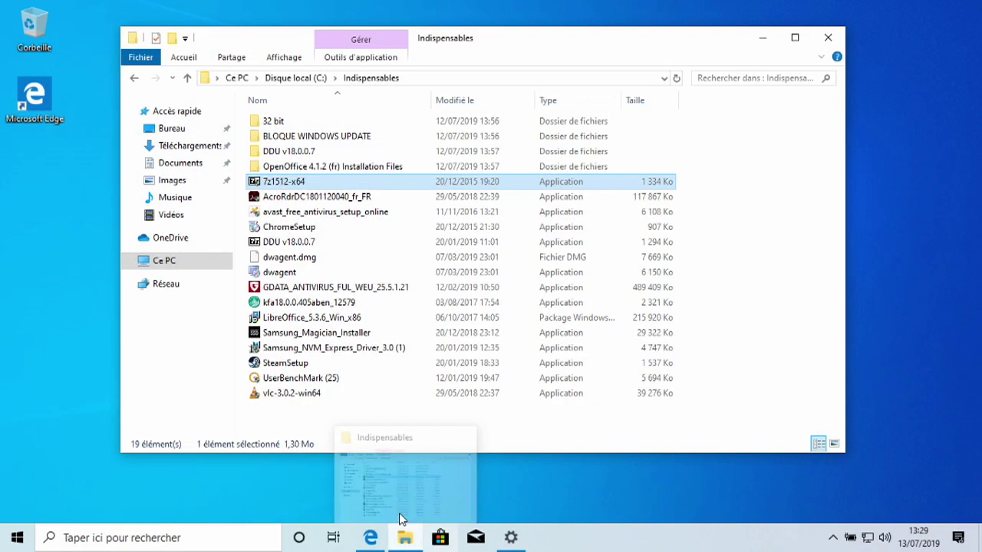
Step: Switch to Microsoft Store, look through the categories and featured content on its home page, and minimize it
{"action": "left_click", "coordinate": [439, 538]}
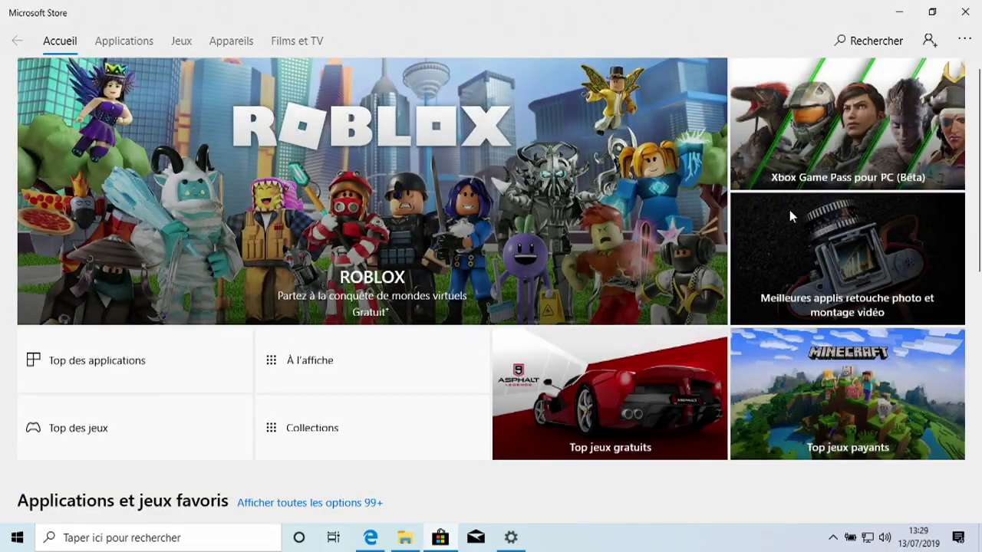
{"action": "scroll", "coordinate": [794, 199], "scroll_direction": "down", "scroll_amount": 10}
{"action": "scroll", "coordinate": [673, 281], "scroll_direction": "up", "scroll_amount": 5}
{"action": "scroll", "coordinate": [673, 282], "scroll_direction": "up", "scroll_amount": 6}
{"action": "scroll", "coordinate": [666, 266], "scroll_direction": "down", "scroll_amount": 4}
{"action": "scroll", "coordinate": [726, 272], "scroll_direction": "down", "scroll_amount": 10}
{"action": "scroll", "coordinate": [677, 252], "scroll_direction": "down", "scroll_amount": 12}
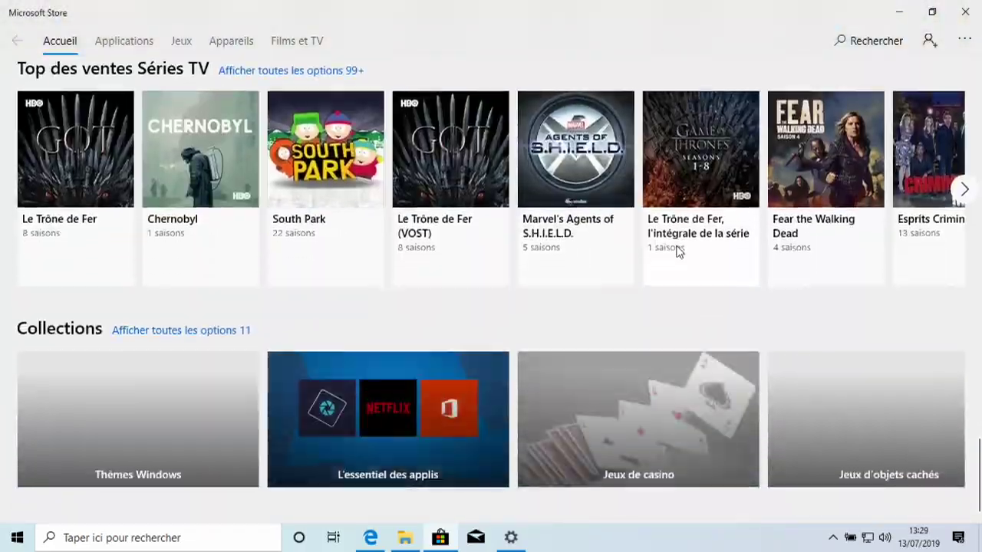
{"action": "scroll", "coordinate": [675, 250], "scroll_direction": "up", "scroll_amount": 12}
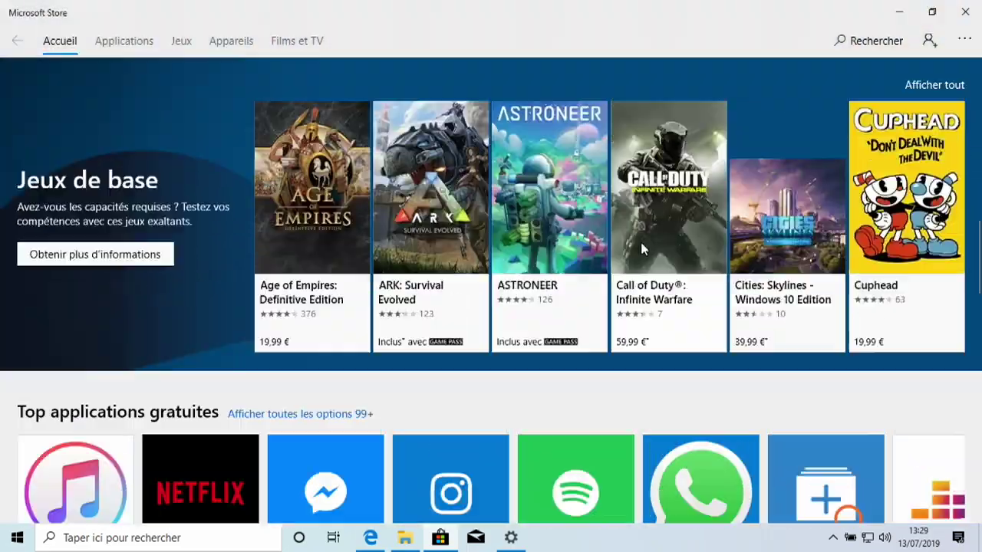
{"action": "scroll", "coordinate": [641, 248], "scroll_direction": "up", "scroll_amount": 10}
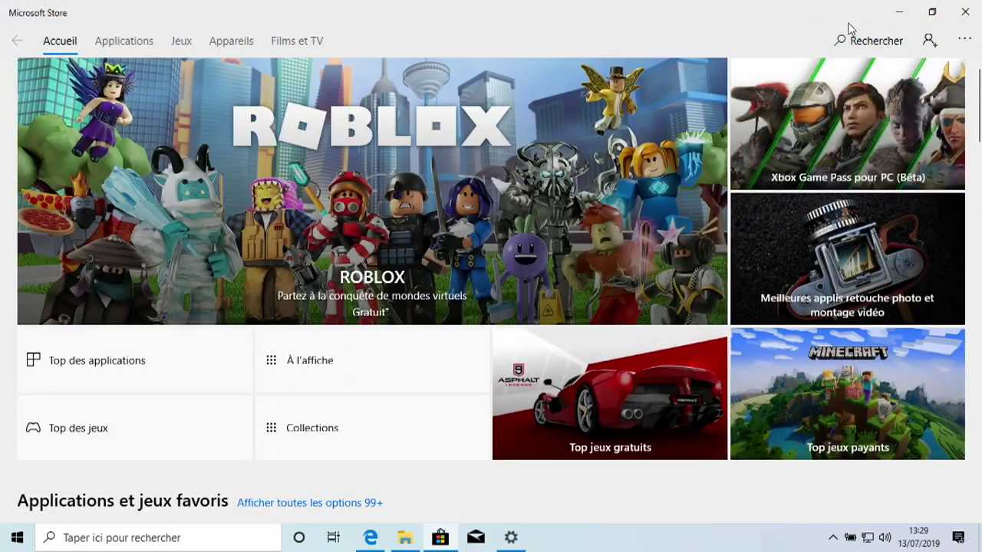
{"action": "left_click", "coordinate": [900, 15]}
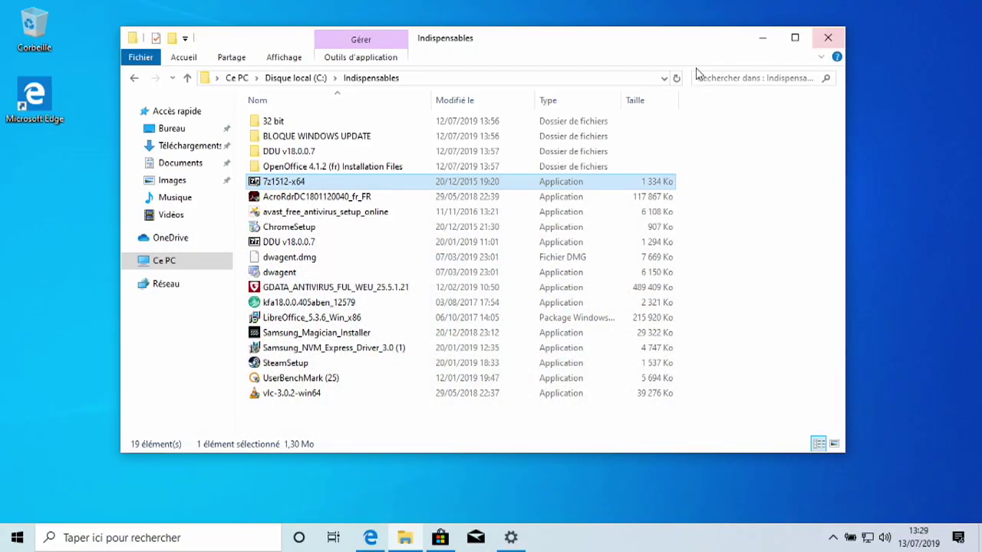
{"action": "left_click", "coordinate": [795, 38]}
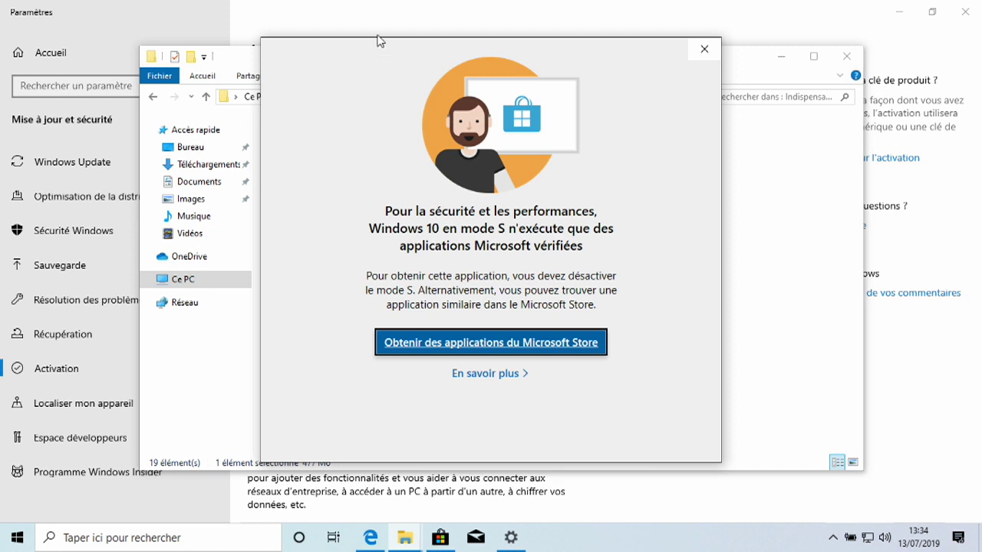
{"action": "left_click_drag", "start_coordinate": [376, 39], "coordinate": [511, 26]}
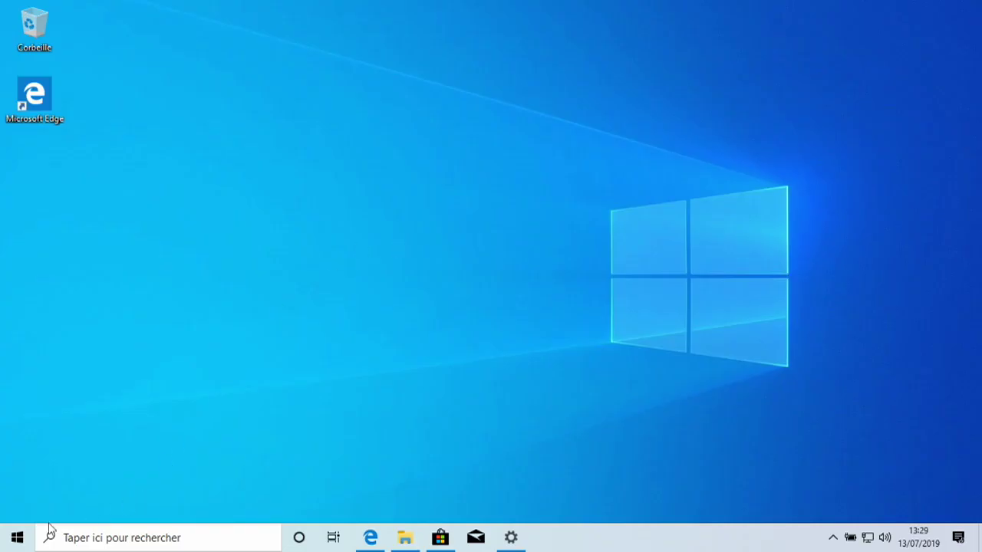
{"action": "left_click", "coordinate": [12, 542]}
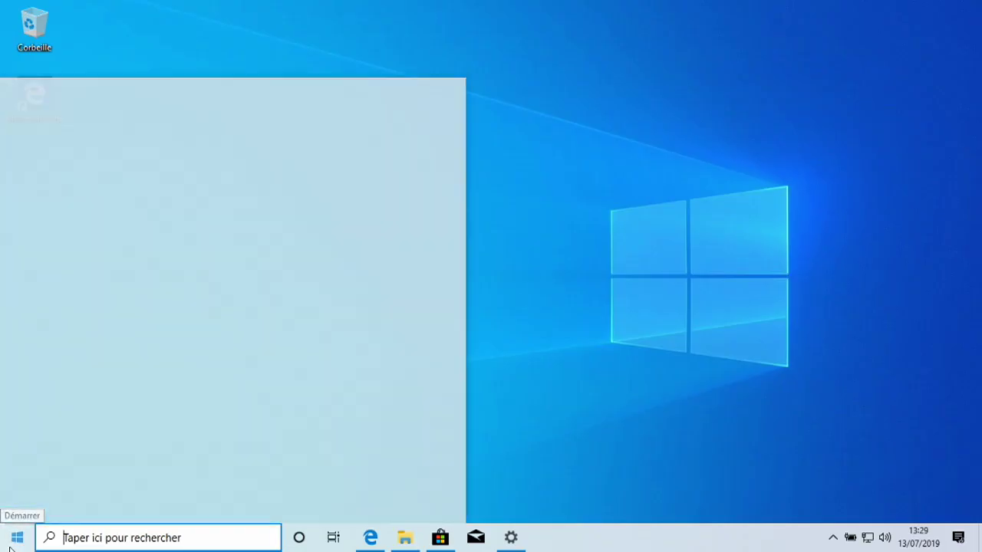
{"action": "left_click", "coordinate": [13, 541]}
{"action": "left_click", "coordinate": [13, 541]}
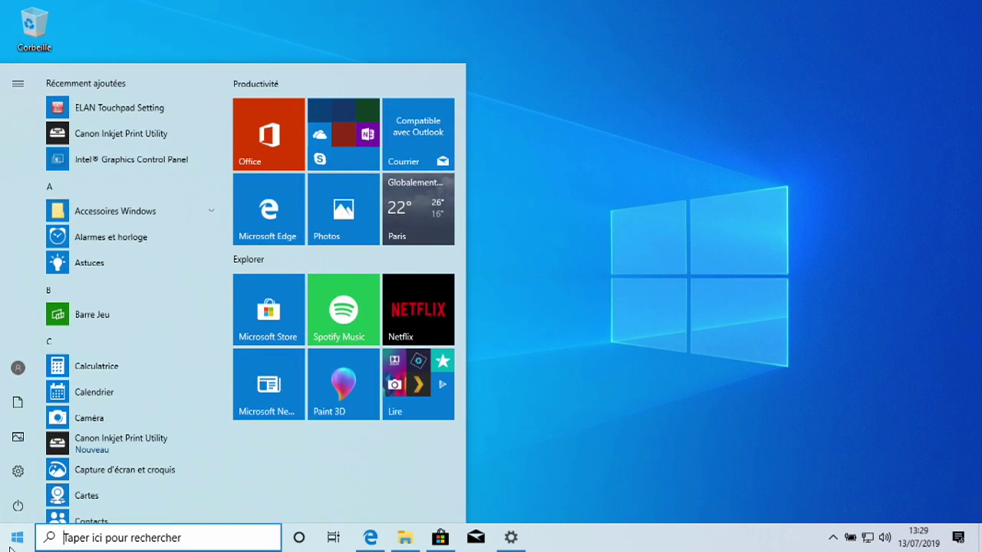
{"action": "left_click", "coordinate": [11, 548]}
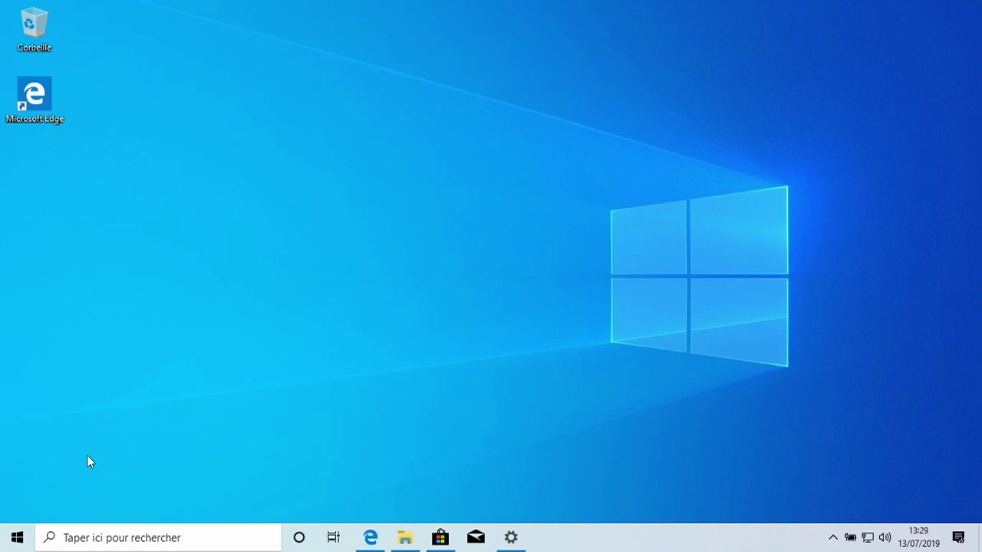
{"action": "left_click", "coordinate": [11, 541]}
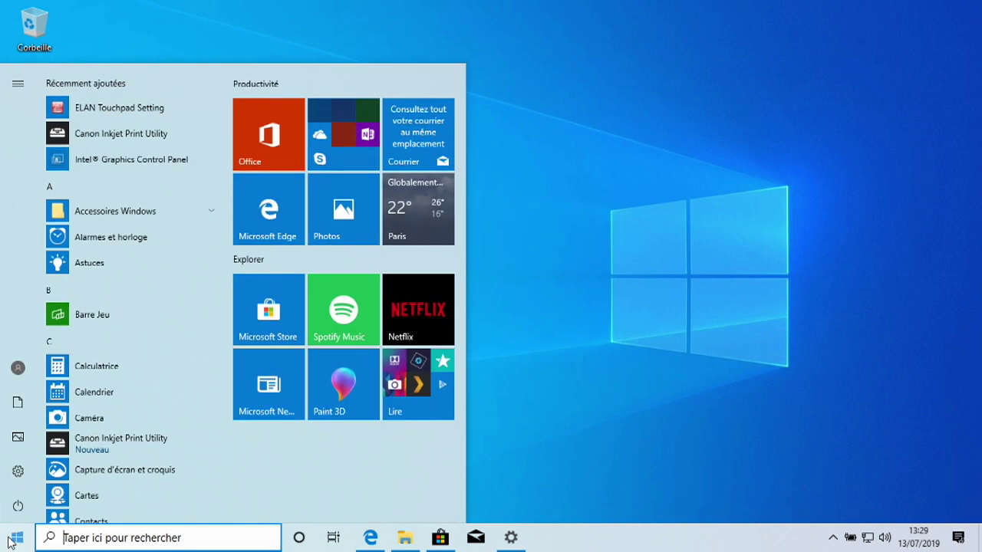
Step: Review the device specifications in Settings and the local disk C: capacity in This PC, and put both windows away
{"action": "left_click", "coordinate": [510, 539]}
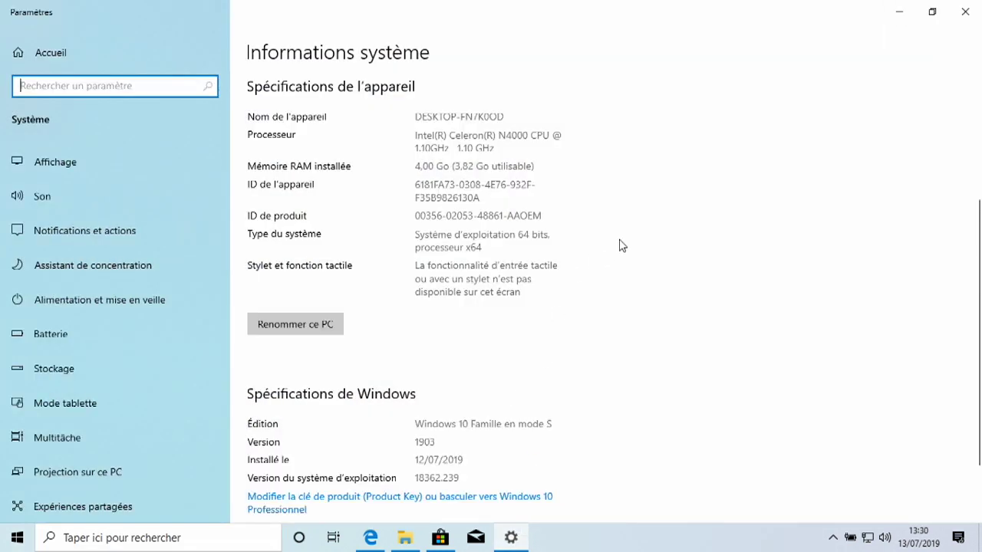
{"action": "key", "text": "super+e"}
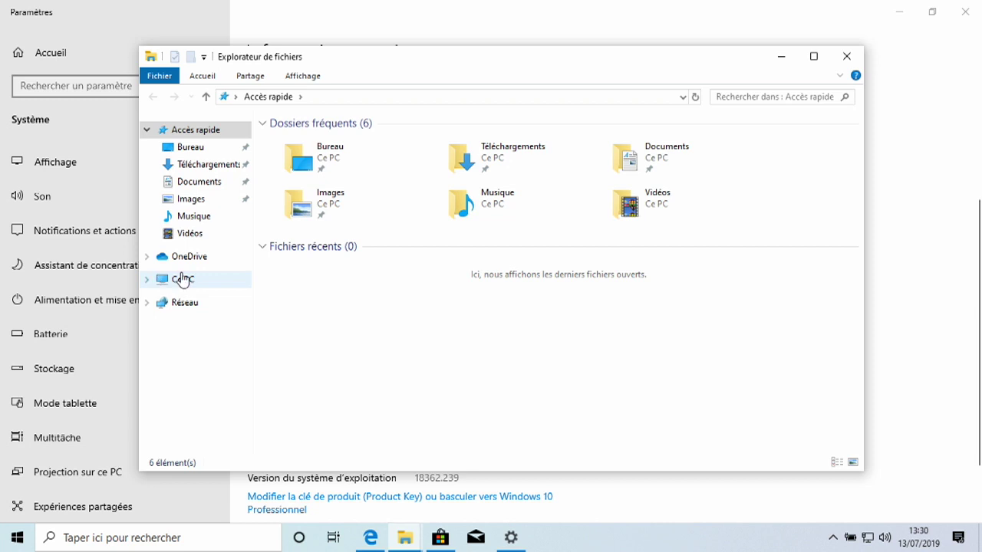
{"action": "left_click", "coordinate": [182, 279]}
{"action": "left_click", "coordinate": [406, 303]}
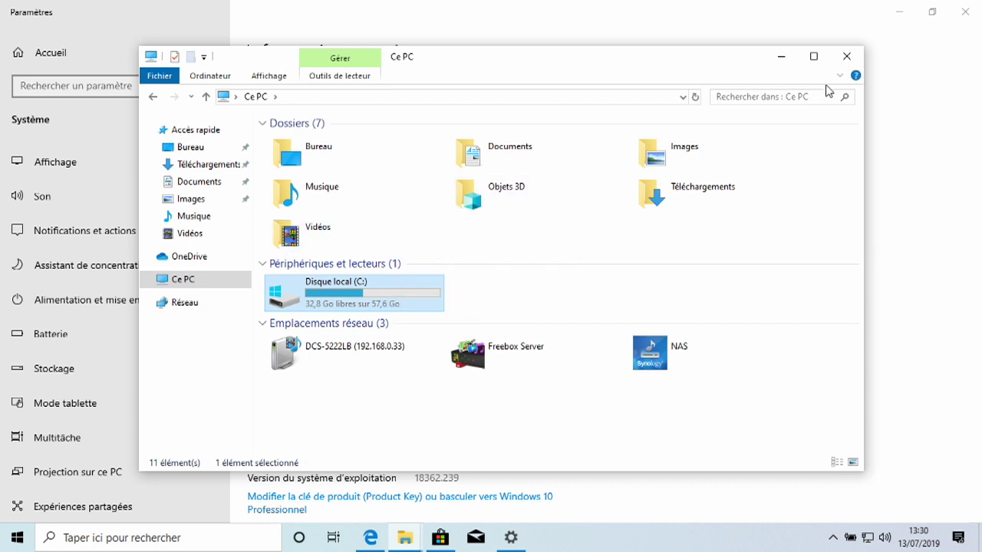
{"action": "left_click", "coordinate": [782, 59]}
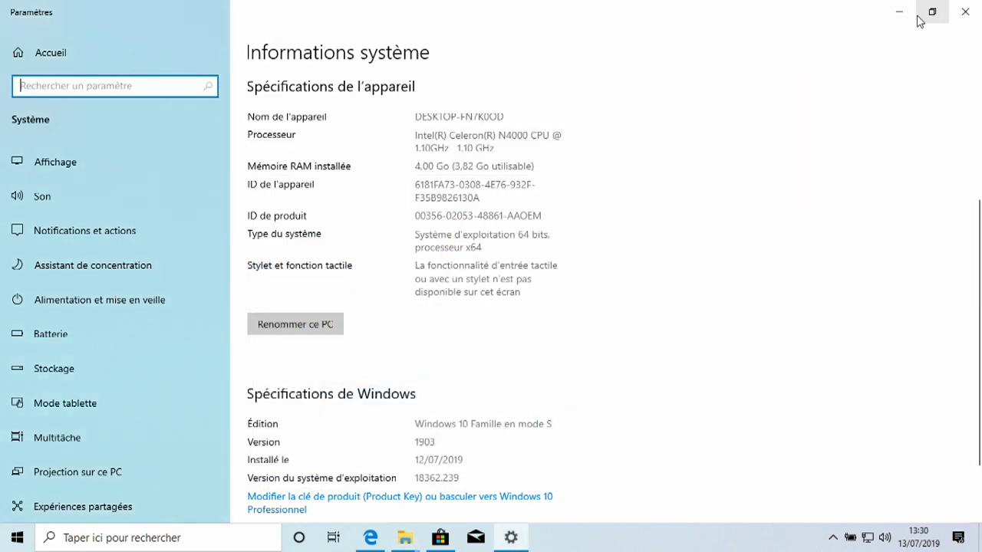
{"action": "left_click", "coordinate": [967, 13]}
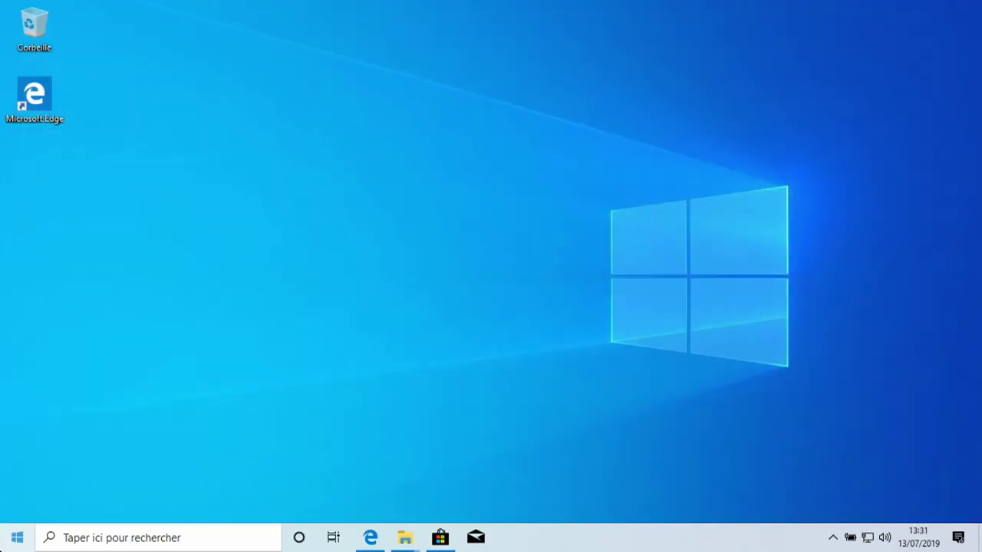
Step: Search Windows for "activ", open the activation settings and review the options for switching or upgrading the edition
{"action": "left_click", "coordinate": [17, 536]}
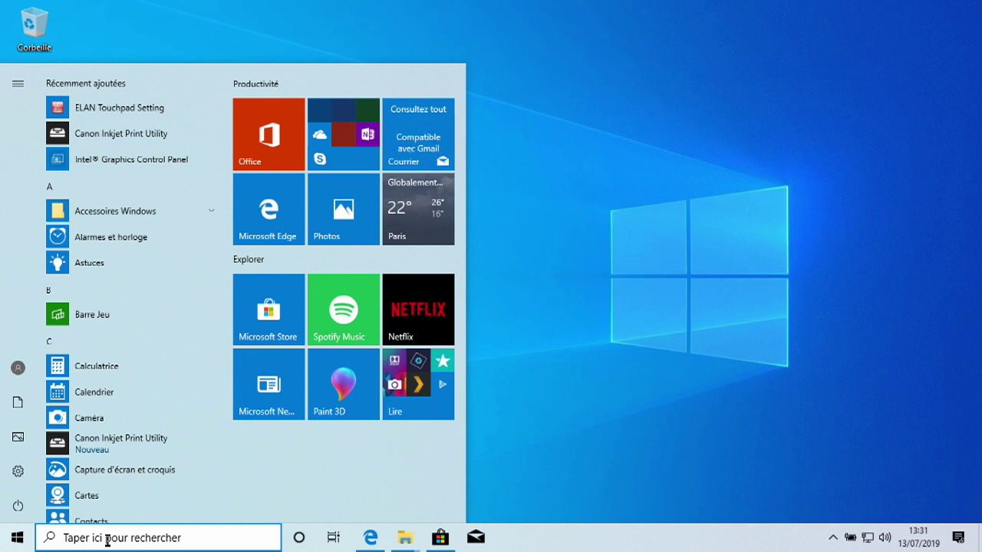
{"action": "left_click", "coordinate": [106, 536]}
{"action": "type", "text": "activ"}
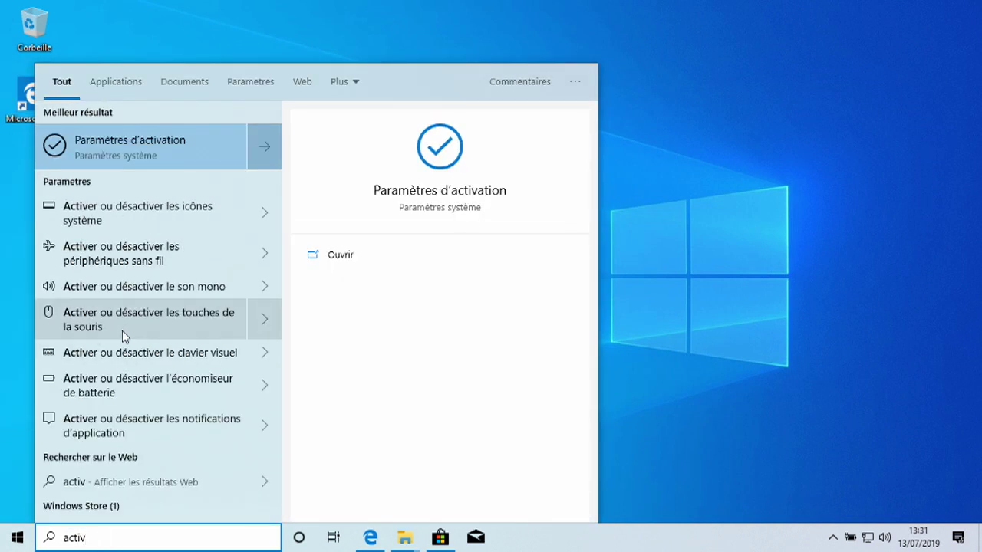
{"action": "left_click", "coordinate": [132, 138]}
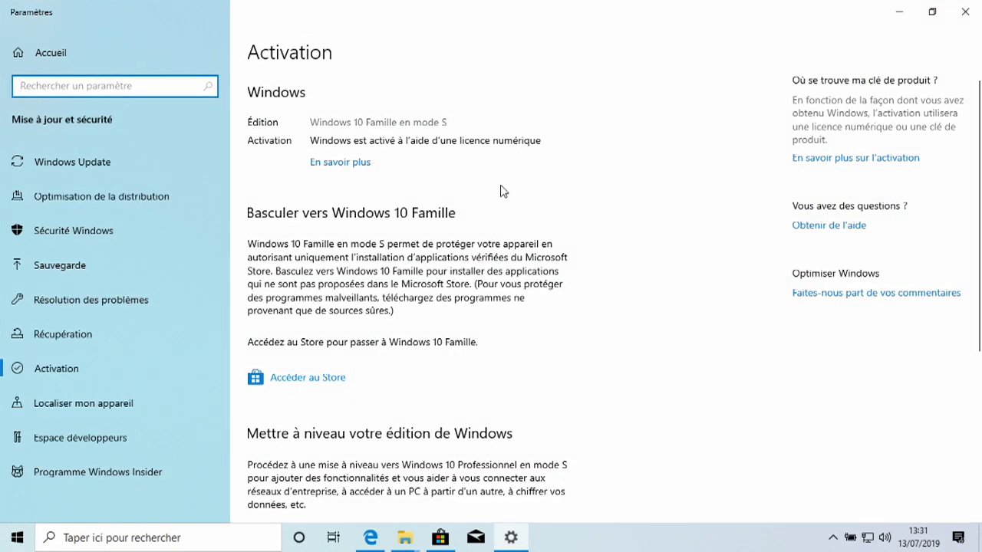
{"action": "scroll", "coordinate": [429, 228], "scroll_direction": "down", "scroll_amount": 5}
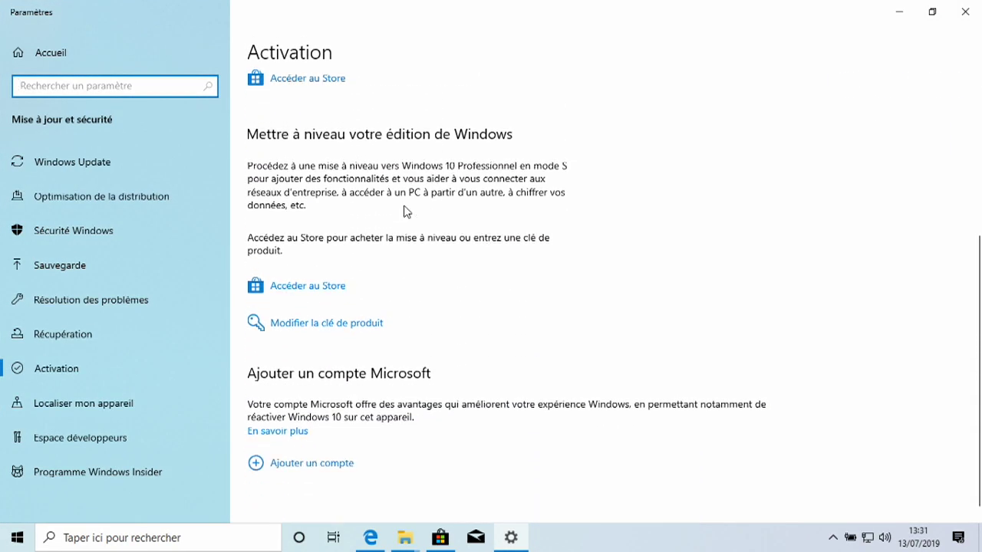
{"action": "scroll", "coordinate": [425, 282], "scroll_direction": "up", "scroll_amount": 5}
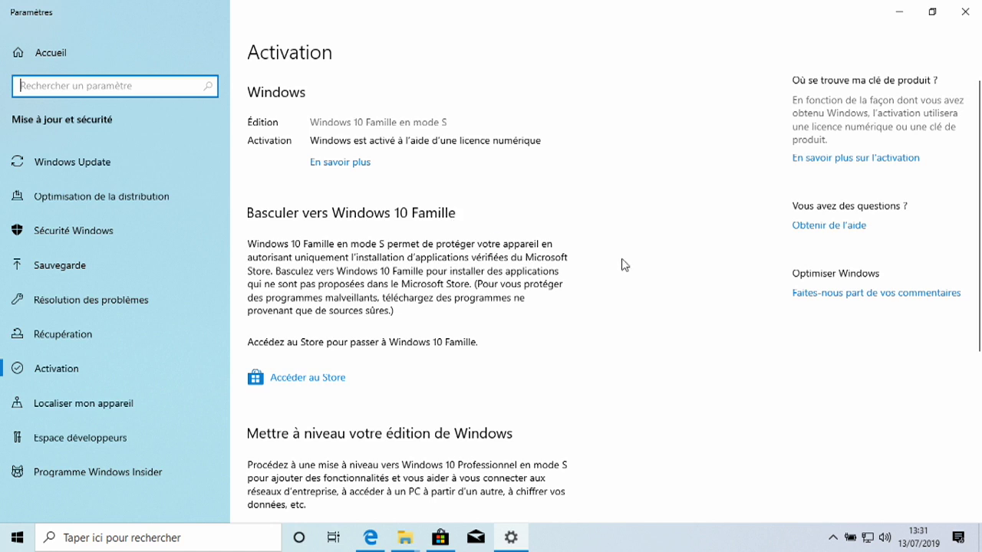
Step: Try again to run 7z1512-x64 from C:\Indispensables using the open This PC window, and dismiss the security dialog
{"action": "left_click", "coordinate": [405, 537]}
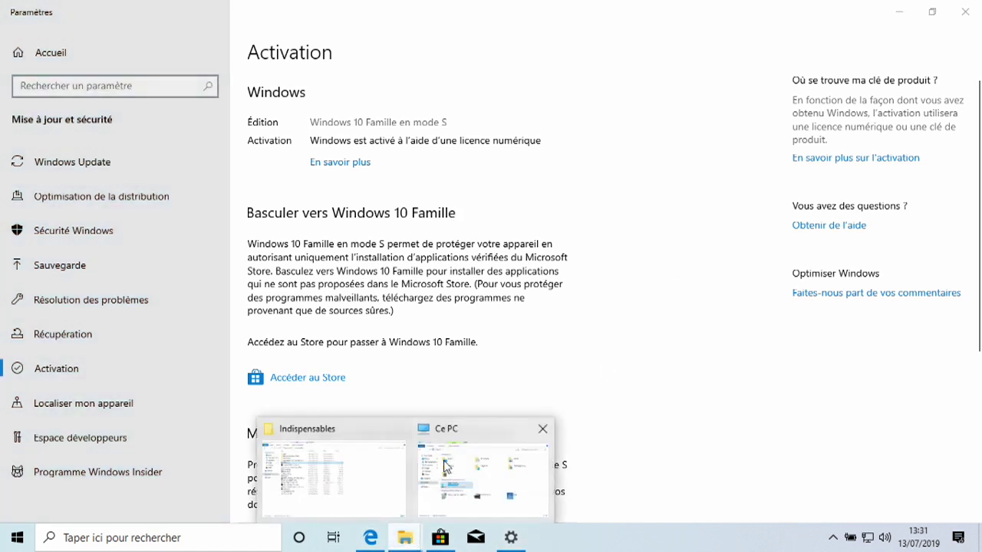
{"action": "left_click", "coordinate": [466, 469]}
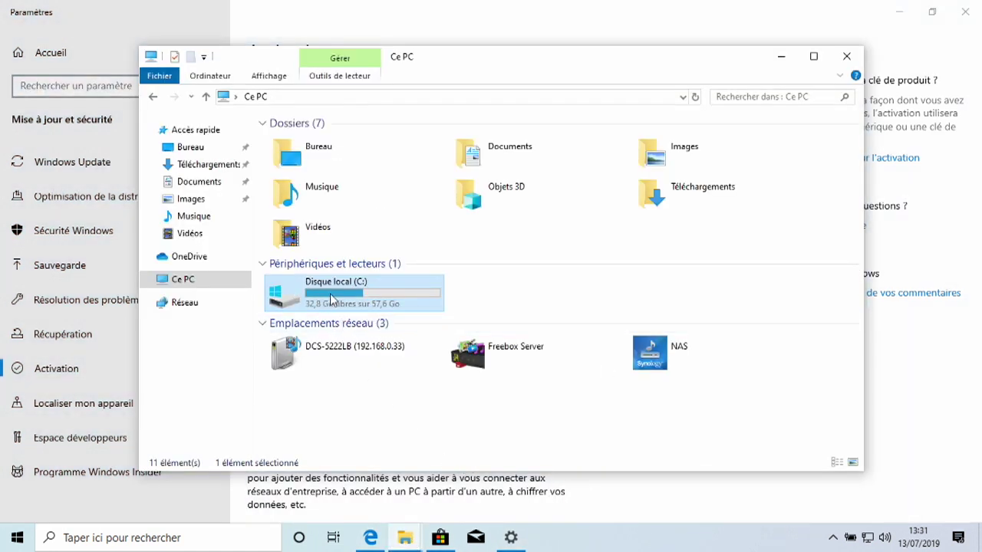
{"action": "double_click", "coordinate": [330, 301]}
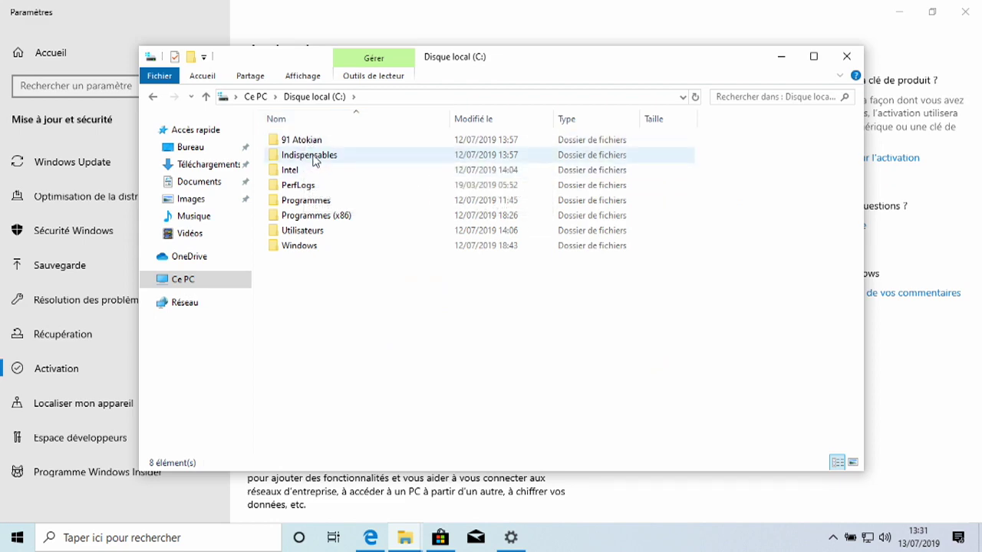
{"action": "double_click", "coordinate": [313, 156]}
{"action": "double_click", "coordinate": [308, 199]}
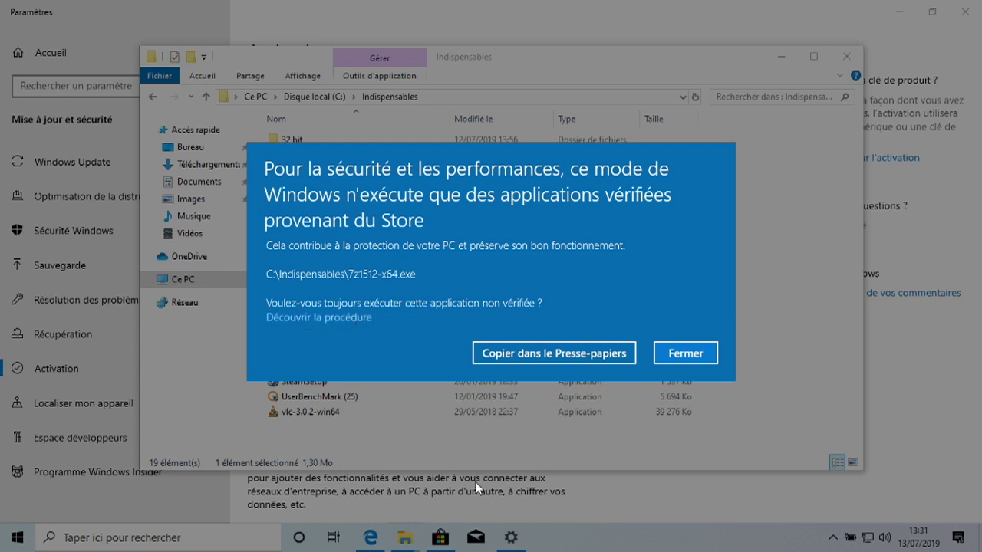
{"action": "left_click", "coordinate": [707, 353]}
Step: From the activation settings, open the Store page for switching to Windows 10 Famille and examine its before-and-after feature comparison
{"action": "left_click", "coordinate": [511, 540]}
{"action": "left_click", "coordinate": [310, 383]}
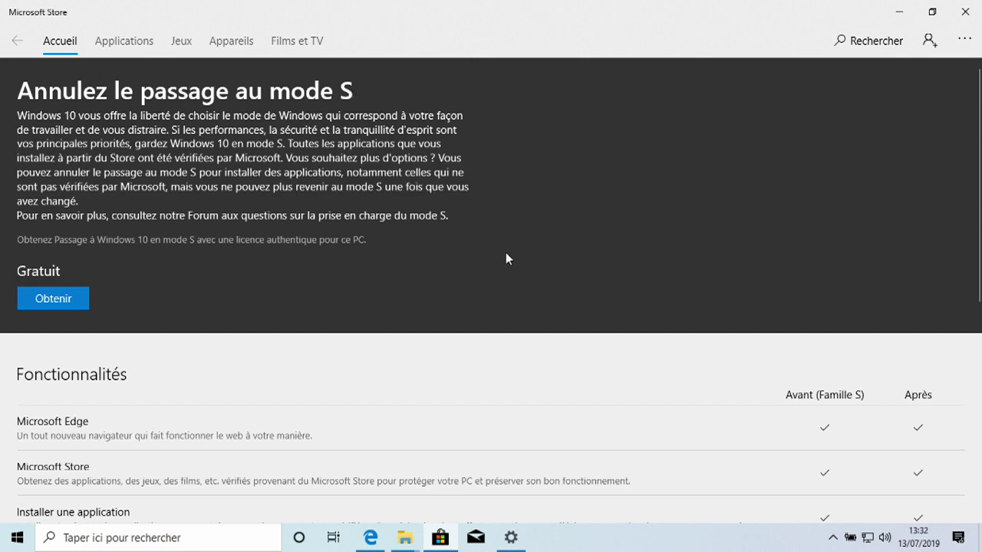
{"action": "scroll", "coordinate": [346, 342], "scroll_direction": "down", "scroll_amount": 10}
{"action": "scroll", "coordinate": [337, 333], "scroll_direction": "up", "scroll_amount": 10}
{"action": "scroll", "coordinate": [399, 261], "scroll_direction": "down", "scroll_amount": 3}
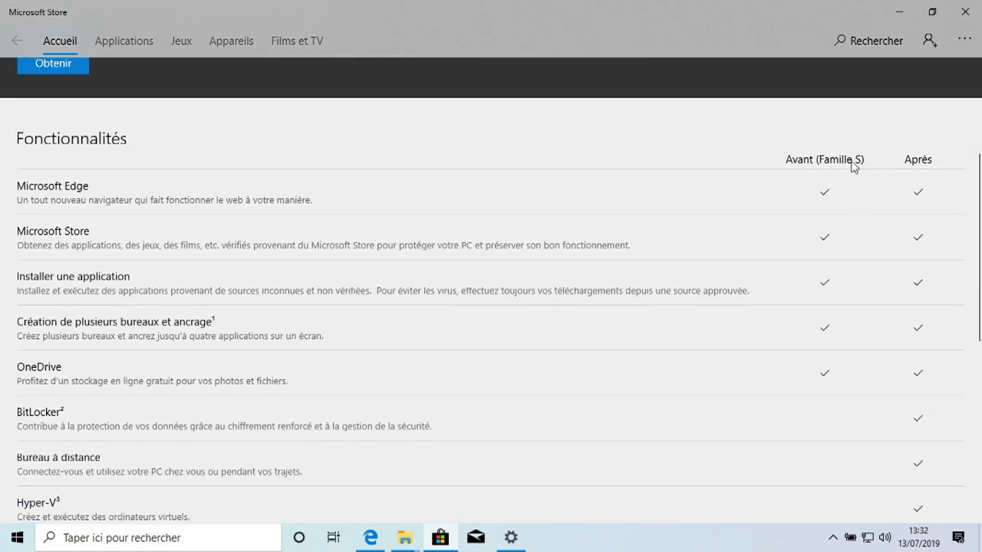
{"action": "scroll", "coordinate": [864, 220], "scroll_direction": "down", "scroll_amount": 1}
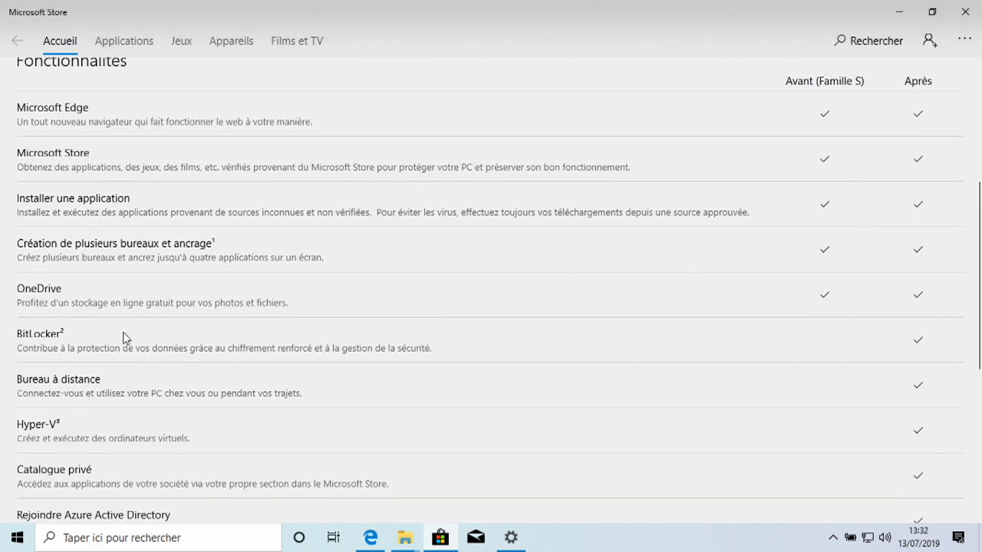
Step: Compare the Famille S features with those available after the switch, including BitLocker, Hyper-V and domain joining, and read the footnotes
{"action": "scroll", "coordinate": [89, 394], "scroll_direction": "down", "scroll_amount": 2}
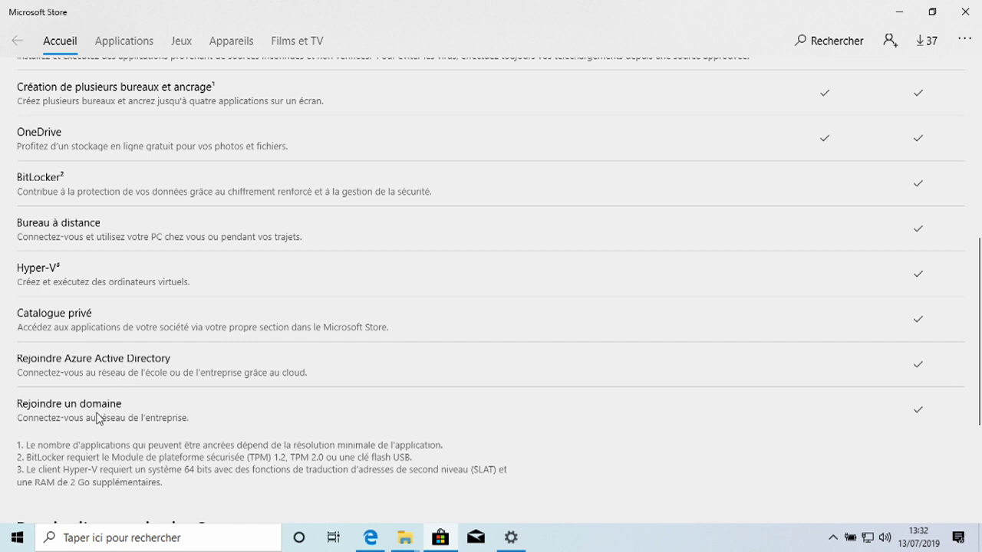
{"action": "scroll", "coordinate": [883, 426], "scroll_direction": "up", "scroll_amount": 6}
{"action": "scroll", "coordinate": [883, 426], "scroll_direction": "down", "scroll_amount": 7}
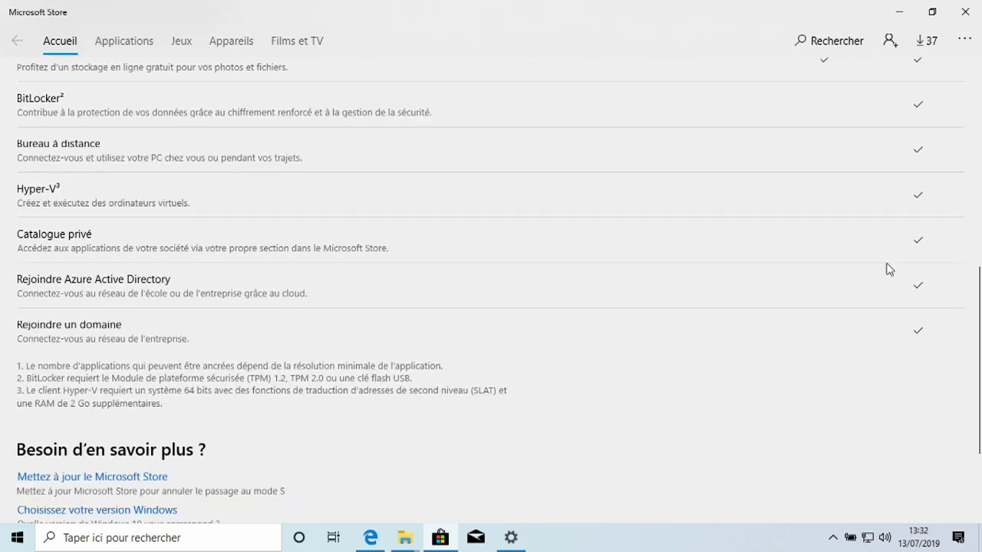
{"action": "scroll", "coordinate": [909, 335], "scroll_direction": "up", "scroll_amount": 5}
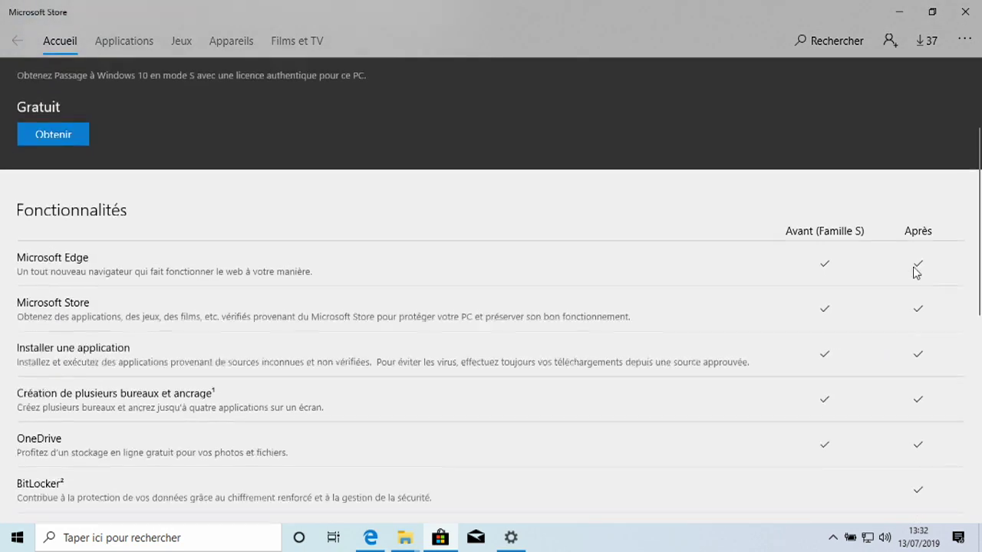
{"action": "scroll", "coordinate": [915, 263], "scroll_direction": "down", "scroll_amount": 5}
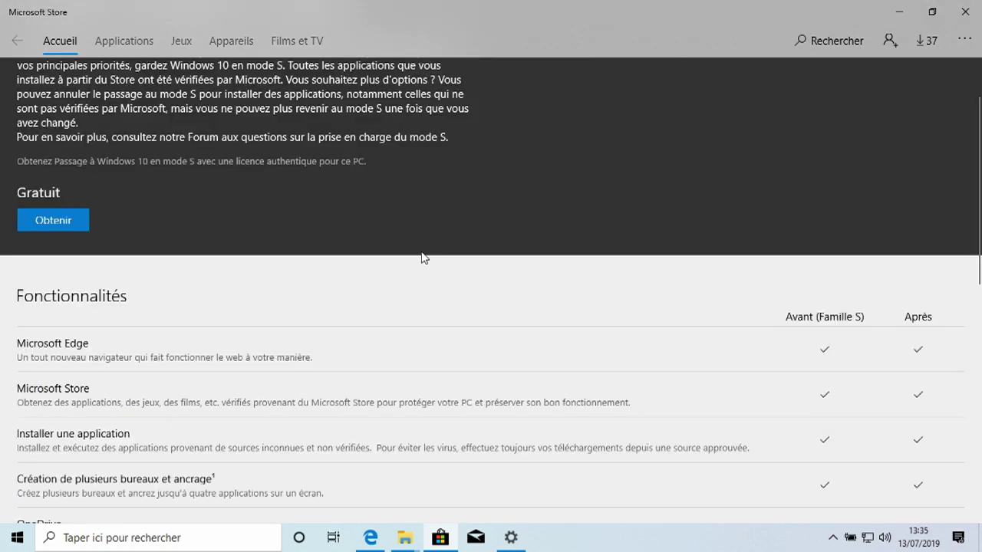
{"action": "scroll", "coordinate": [421, 259], "scroll_direction": "down", "scroll_amount": 10}
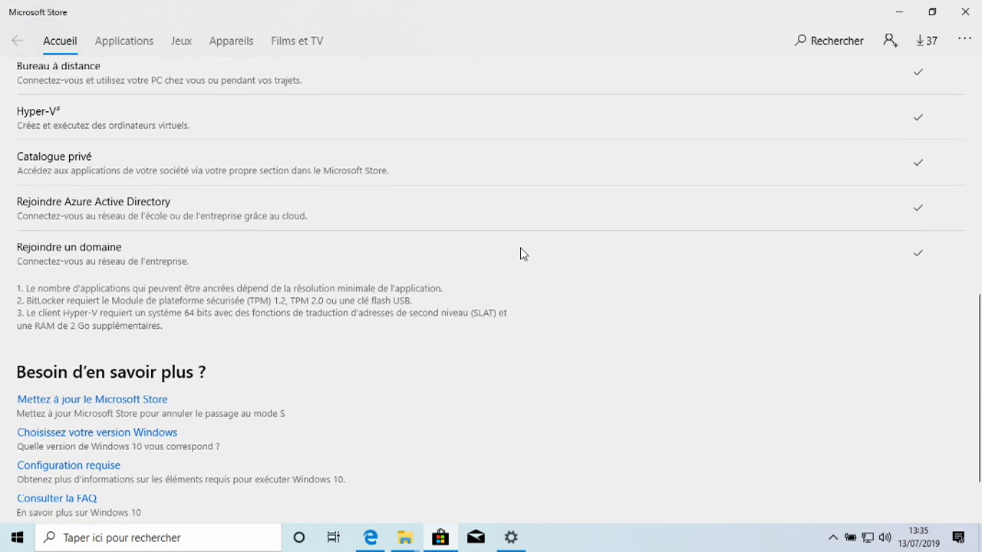
{"action": "scroll", "coordinate": [620, 222], "scroll_direction": "up", "scroll_amount": 5}
{"action": "scroll", "coordinate": [534, 225], "scroll_direction": "up", "scroll_amount": 5}
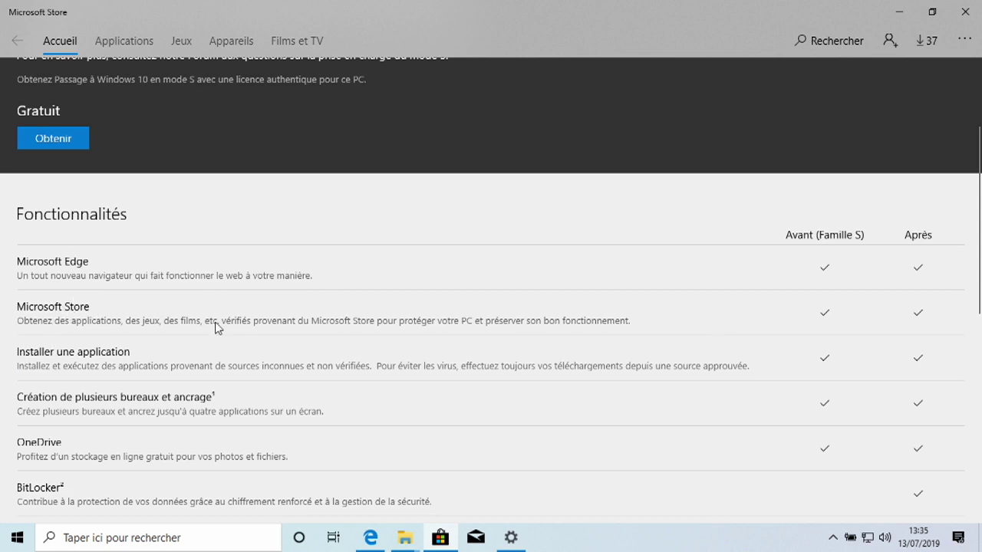
{"action": "scroll", "coordinate": [839, 155], "scroll_direction": "down", "scroll_amount": 3}
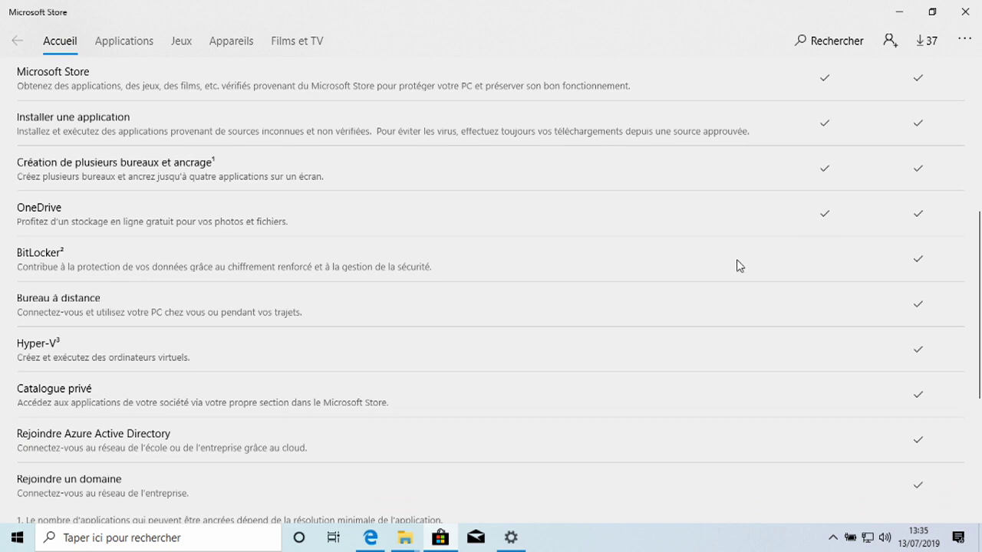
{"action": "scroll", "coordinate": [122, 253], "scroll_direction": "down", "scroll_amount": 3}
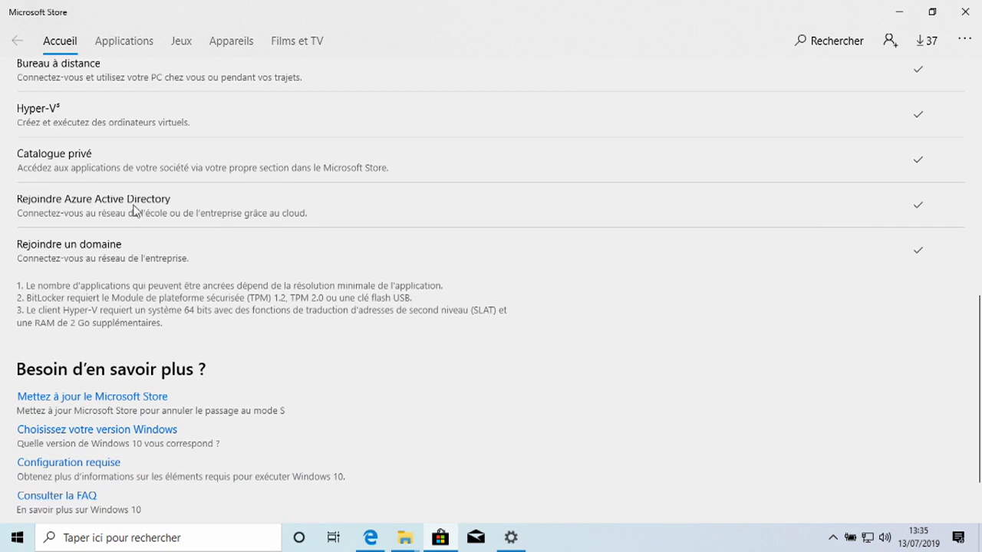
{"action": "scroll", "coordinate": [147, 216], "scroll_direction": "up", "scroll_amount": 6}
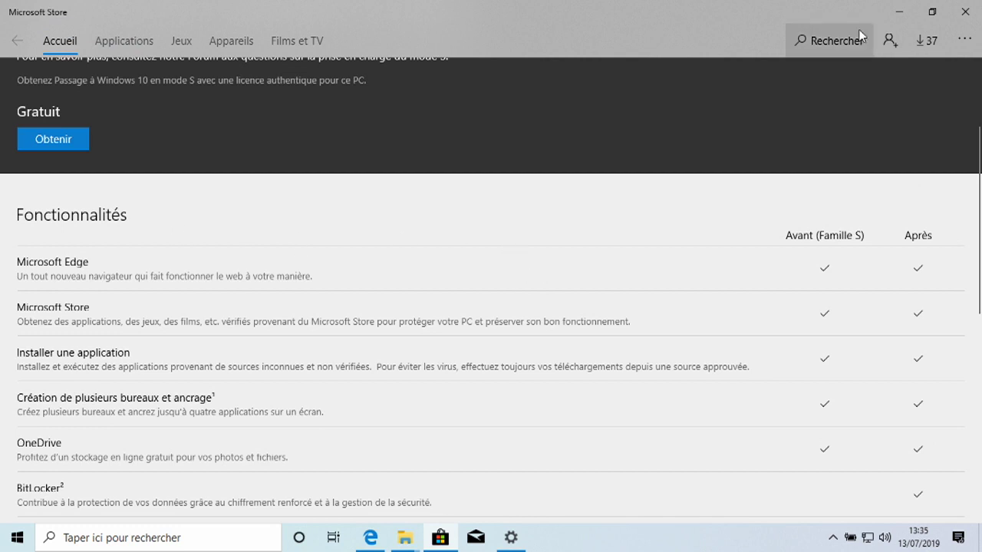
Step: Return to the activation settings, review the section on switching to Windows 10 Famille, and reopen its Store page
{"action": "left_click", "coordinate": [898, 13]}
{"action": "left_click", "coordinate": [511, 537]}
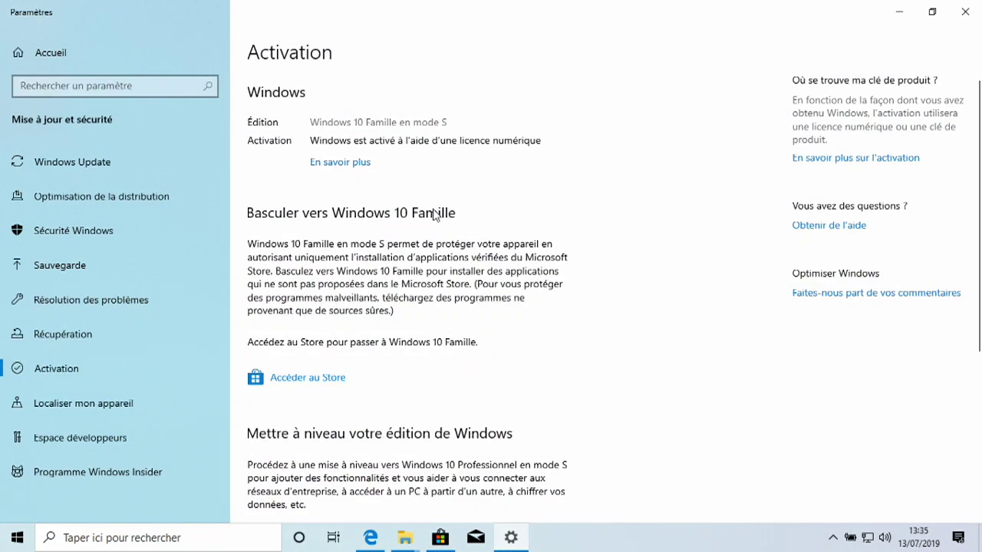
{"action": "scroll", "coordinate": [429, 138], "scroll_direction": "down", "scroll_amount": 1}
{"action": "scroll", "coordinate": [412, 142], "scroll_direction": "up", "scroll_amount": 1}
{"action": "left_click", "coordinate": [308, 379]}
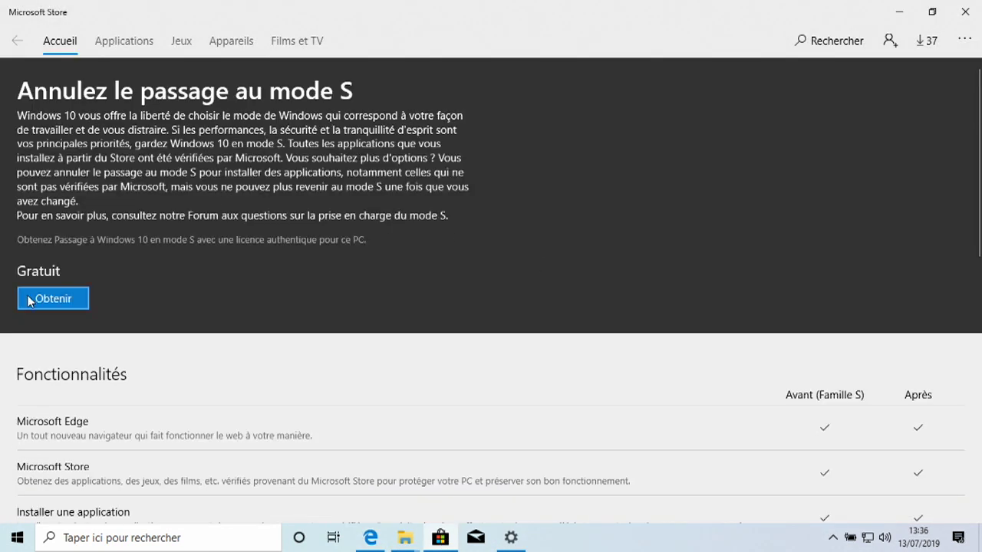
Step: Get the free switch out of S mode from the Store page, confirm it, and close the completion dialog
{"action": "left_click", "coordinate": [59, 298]}
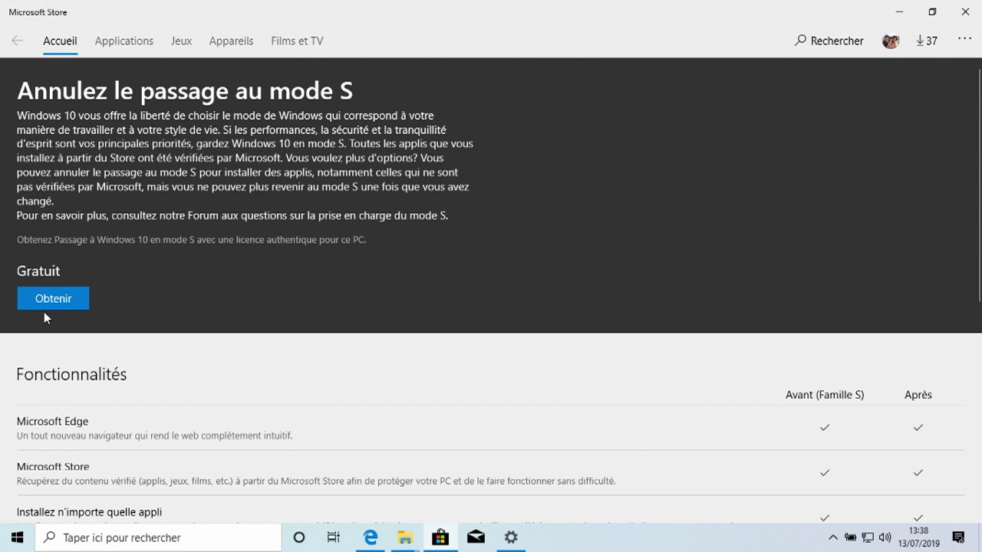
{"action": "left_click", "coordinate": [51, 291]}
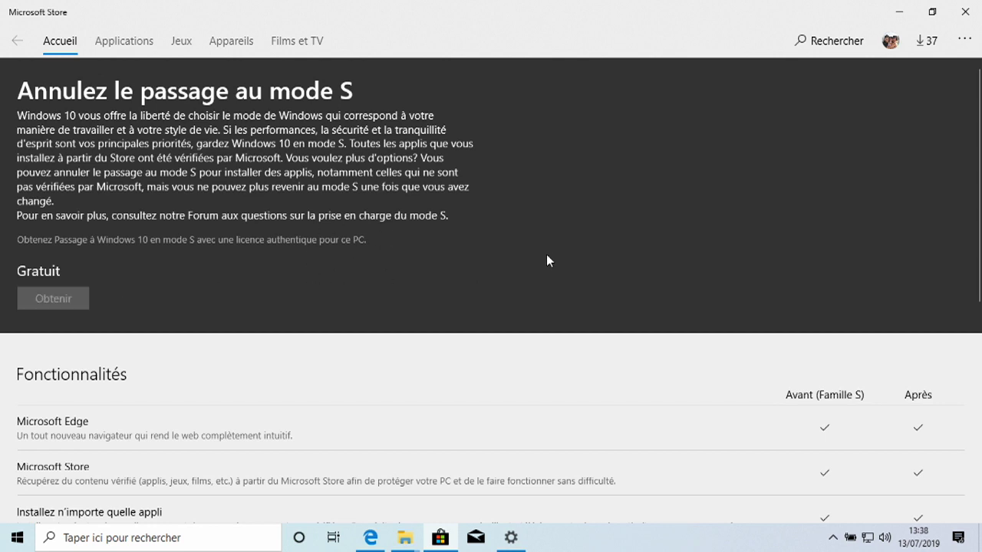
{"action": "left_click", "coordinate": [681, 288]}
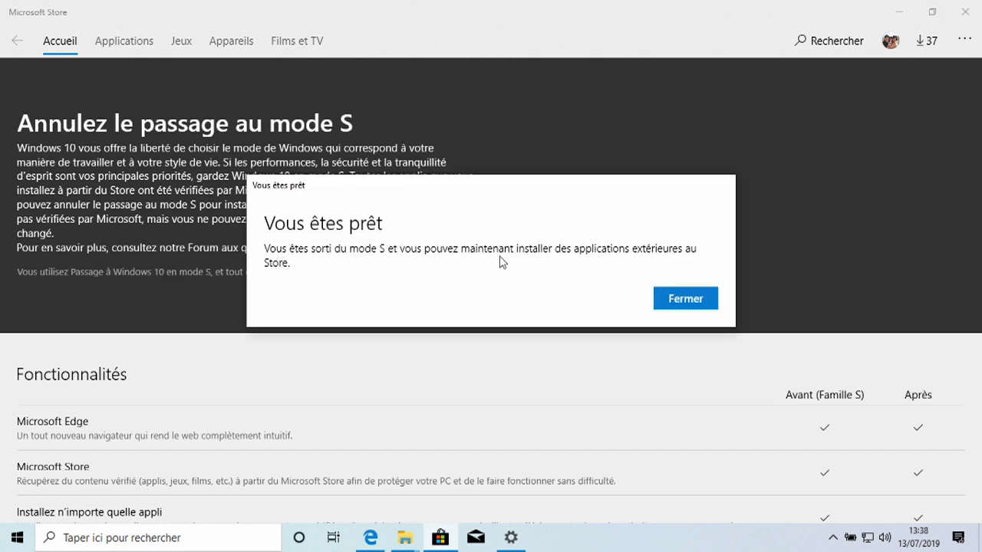
{"action": "left_click", "coordinate": [696, 300]}
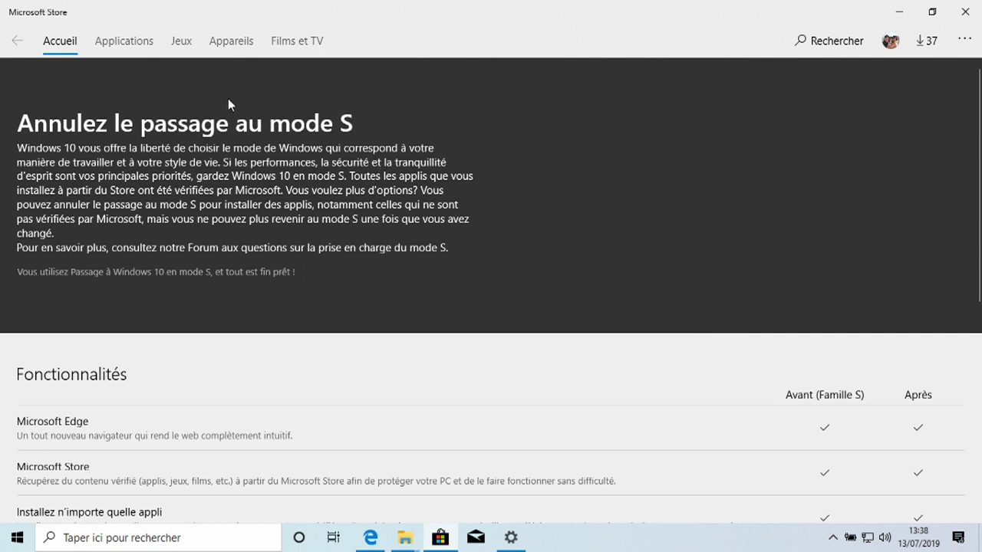
Step: Browse the Store's Applications, Jeux and Accueil sections, and close the Store
{"action": "left_click", "coordinate": [111, 41]}
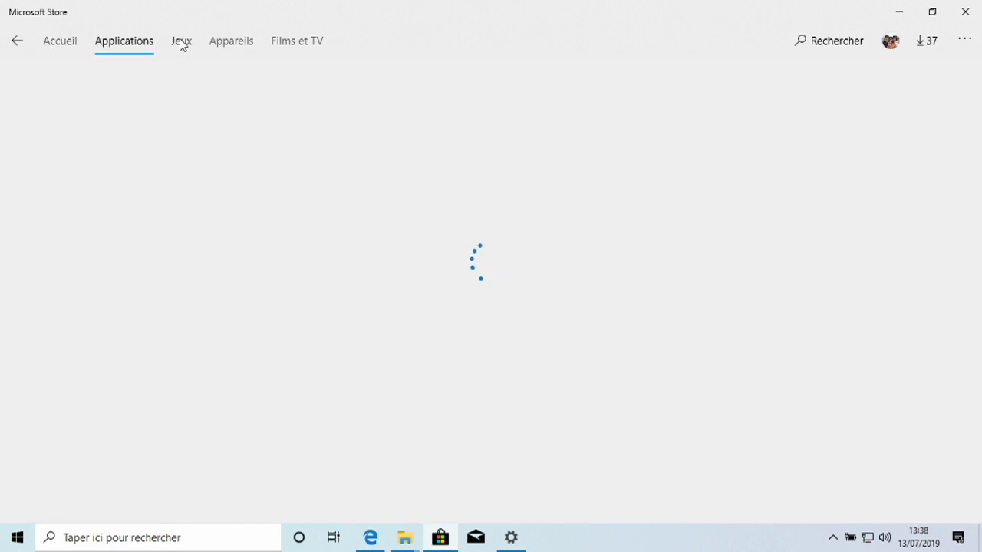
{"action": "left_click", "coordinate": [179, 41]}
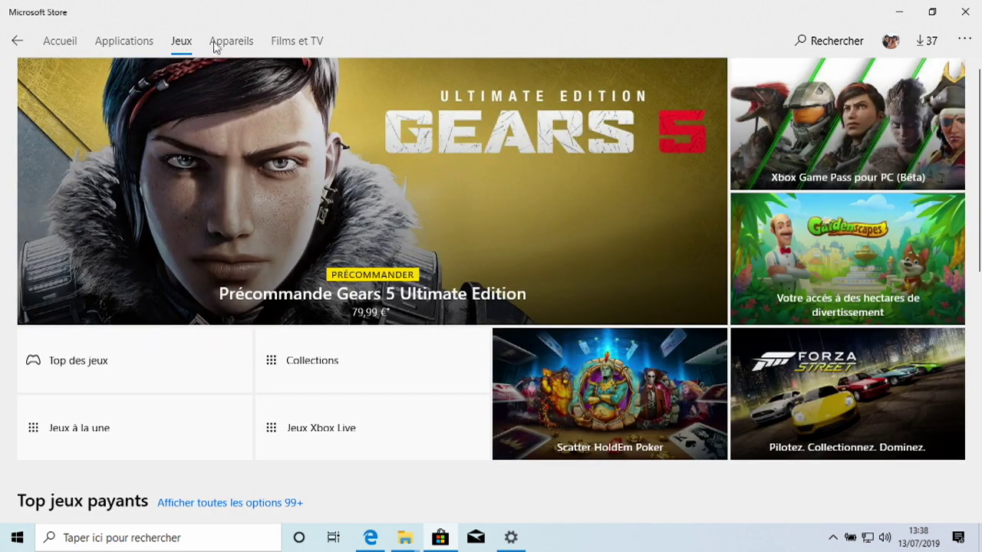
{"action": "left_click", "coordinate": [17, 41]}
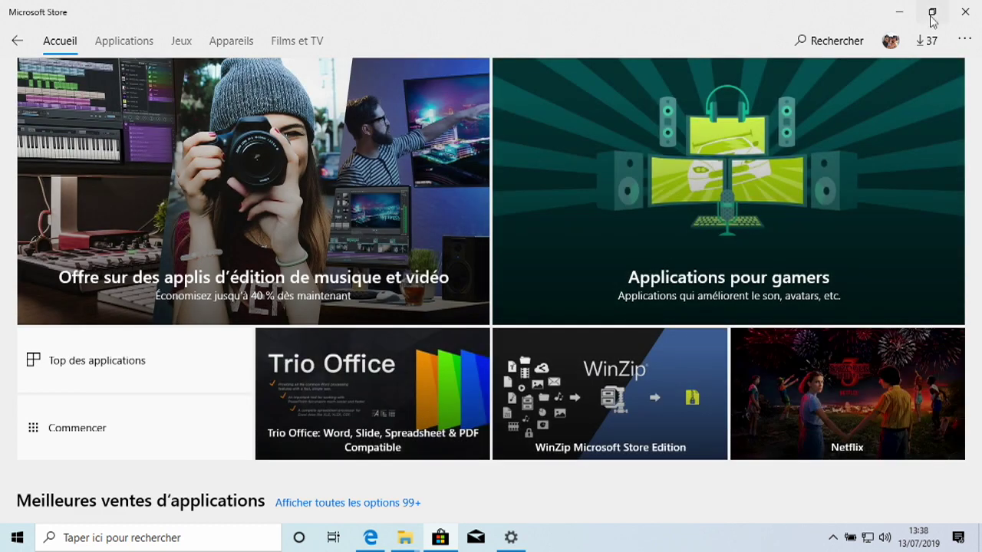
{"action": "left_click", "coordinate": [965, 14]}
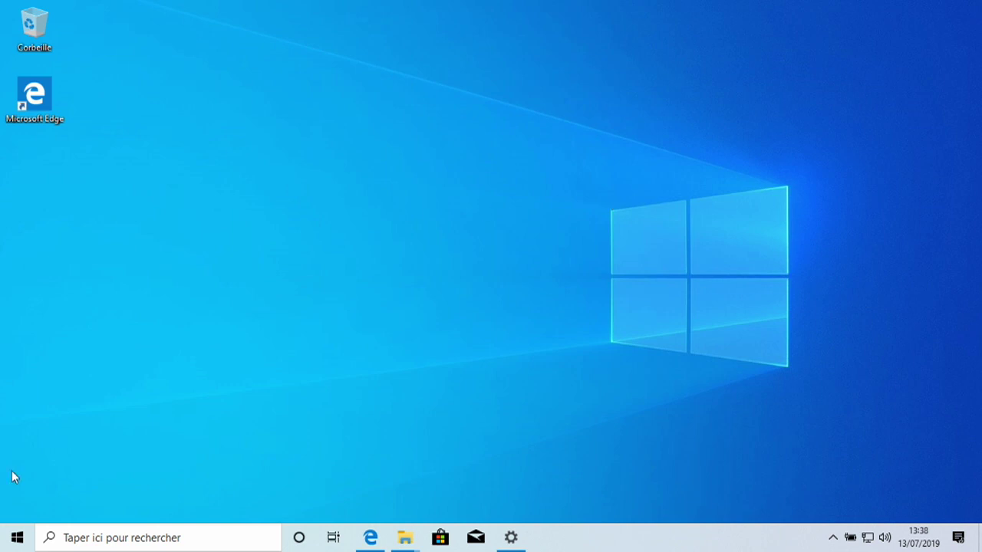
Step: View the app list and tiles in the Start menu, and dismiss it
{"action": "left_click", "coordinate": [15, 541]}
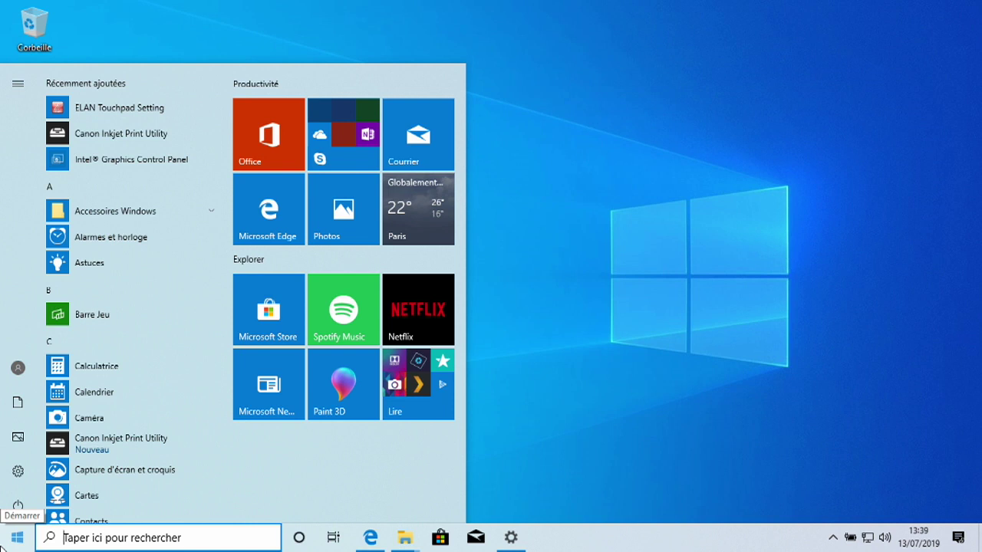
{"action": "left_click", "coordinate": [581, 342]}
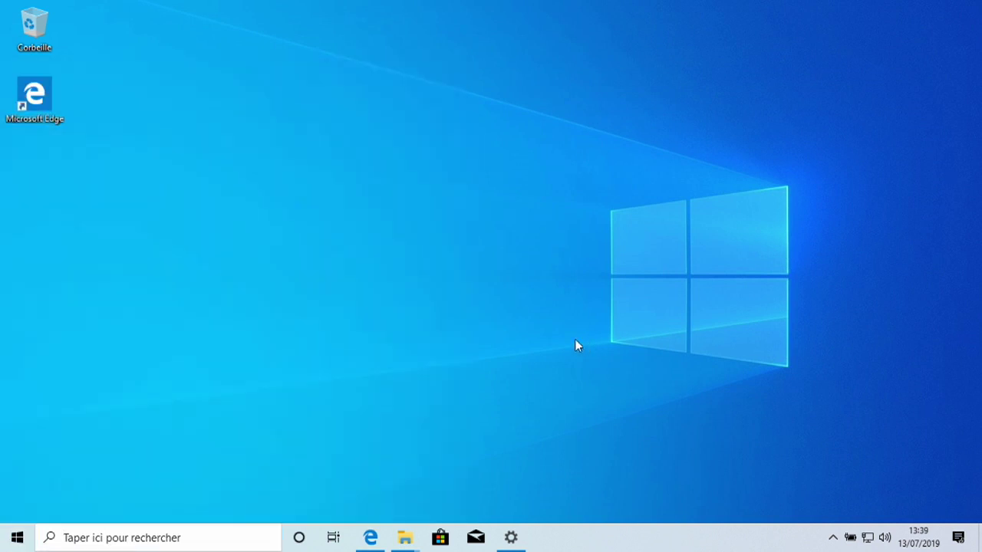